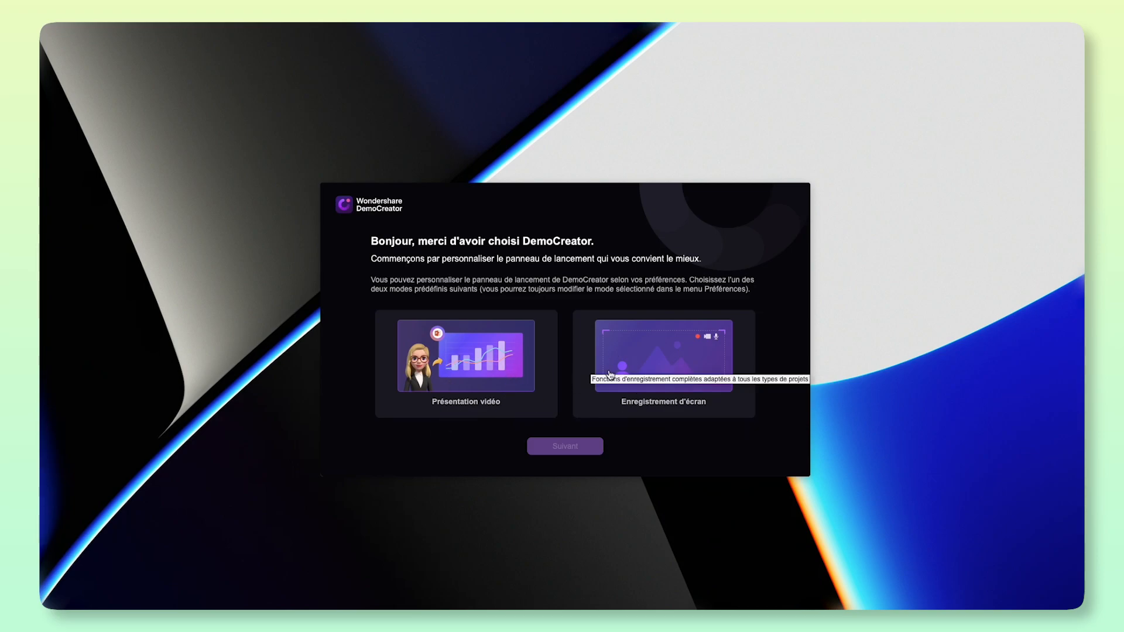
Choose the Enregistrement d'écran launch mode and go through the three-part welcome tour.
{"action": "left_click", "coordinate": [645, 408]}
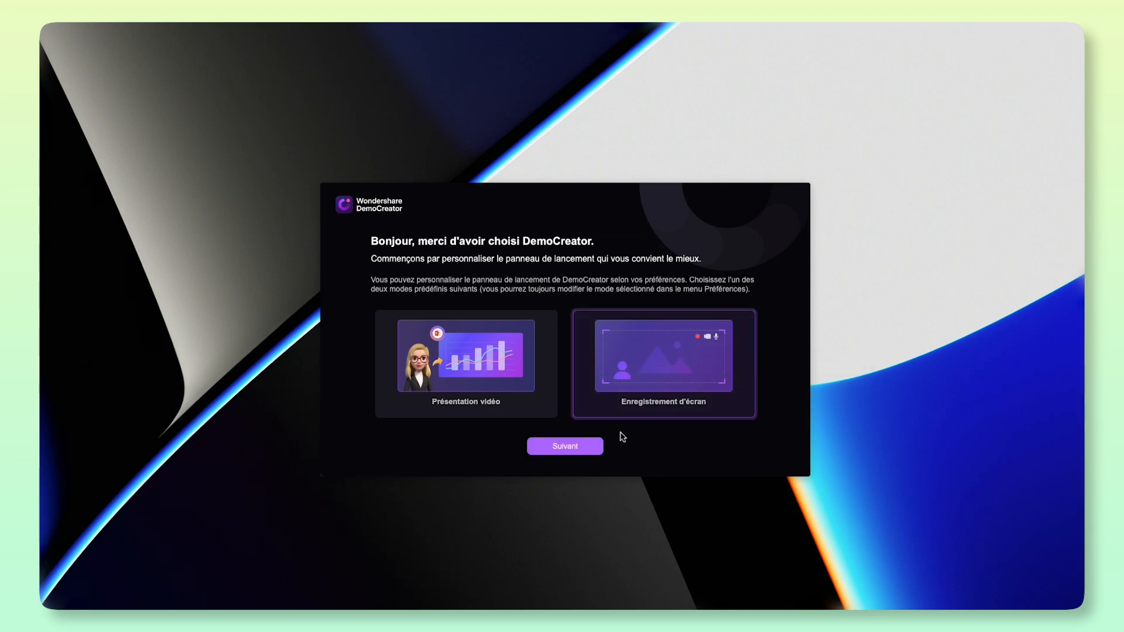
{"action": "left_click", "coordinate": [560, 451]}
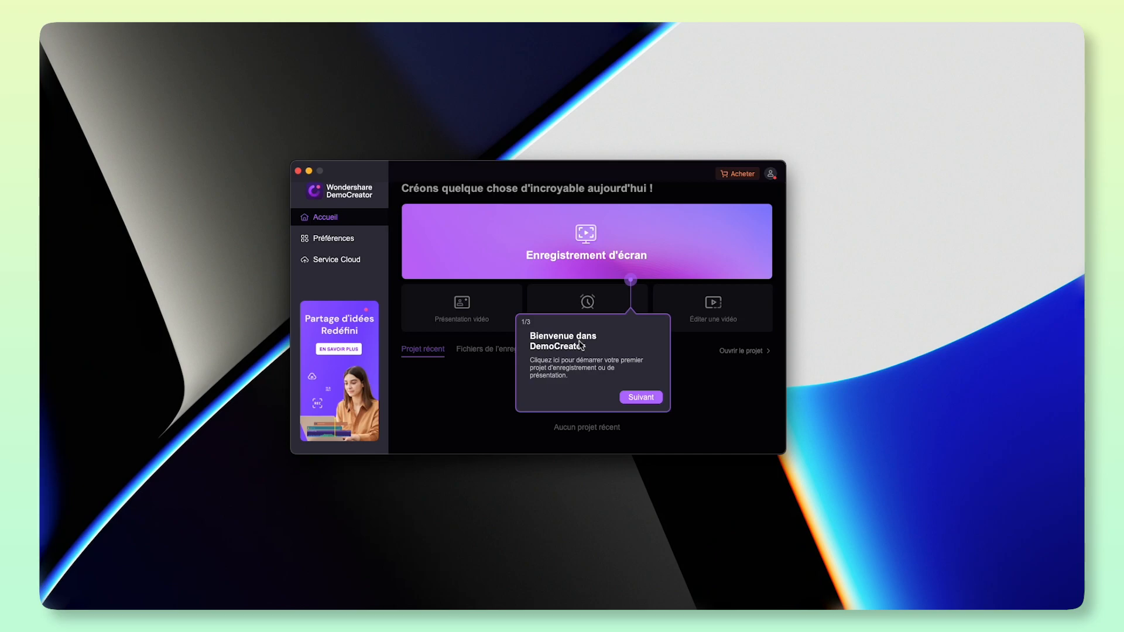
{"action": "left_click", "coordinate": [642, 398]}
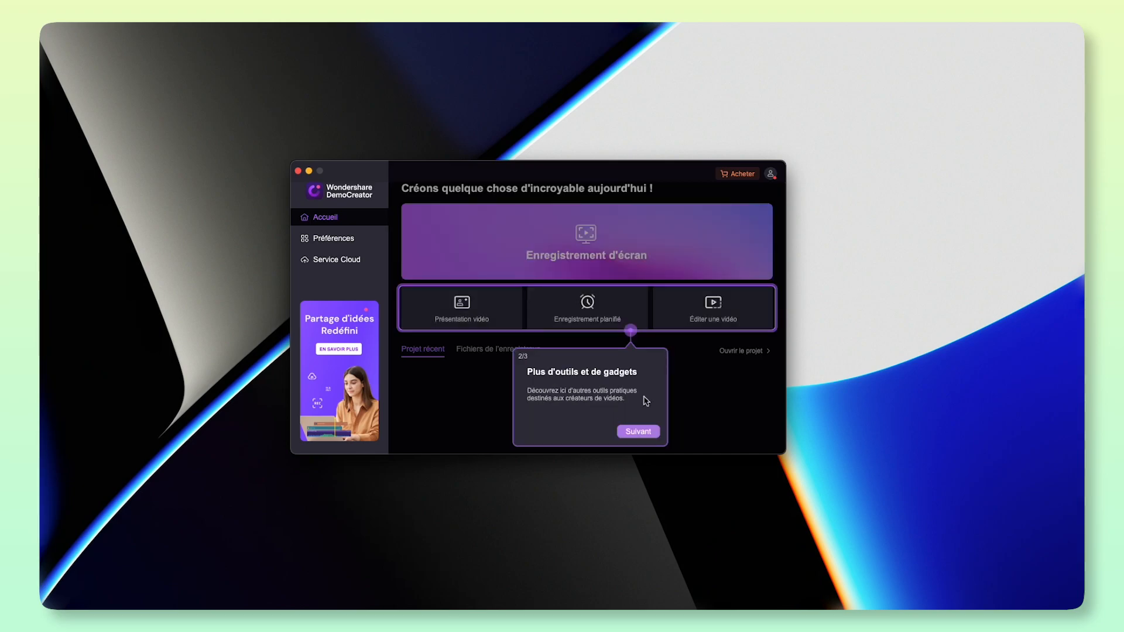
{"action": "left_click", "coordinate": [642, 431]}
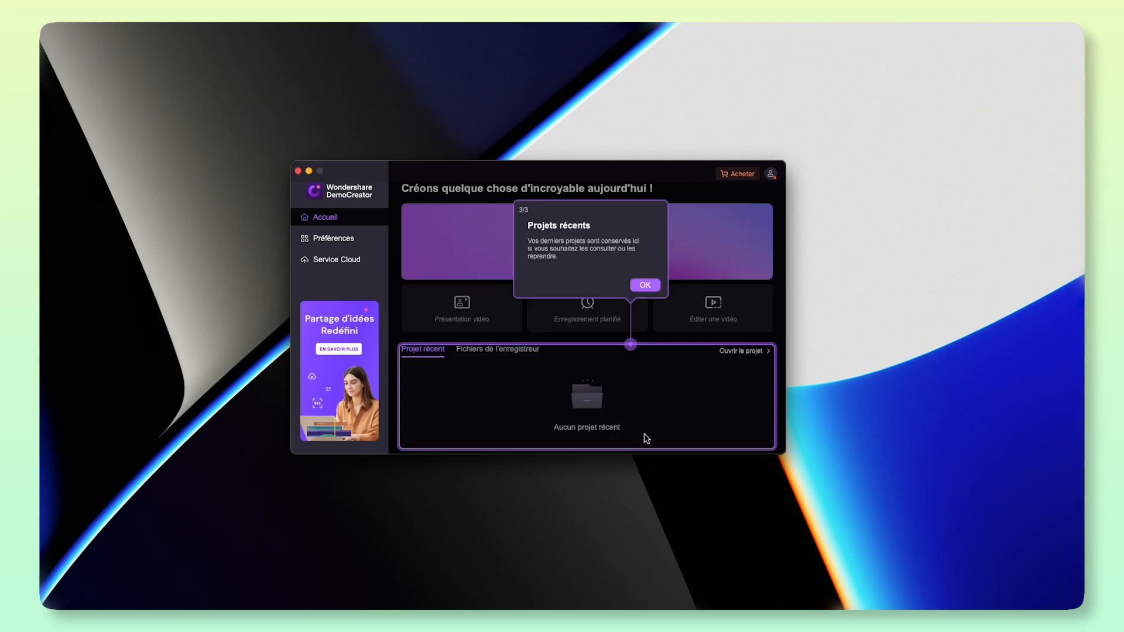
{"action": "left_click", "coordinate": [642, 283]}
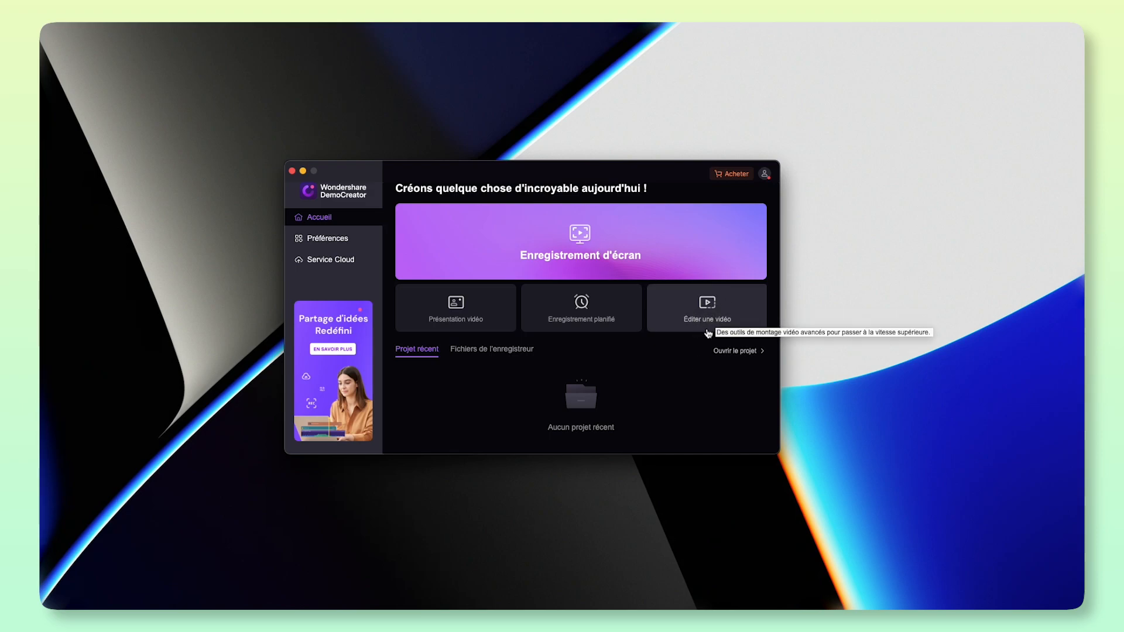
Open the screen recorder, resize the capture area to about 1444 × 716 and shift it slightly up and sideways.
{"action": "left_click", "coordinate": [573, 257]}
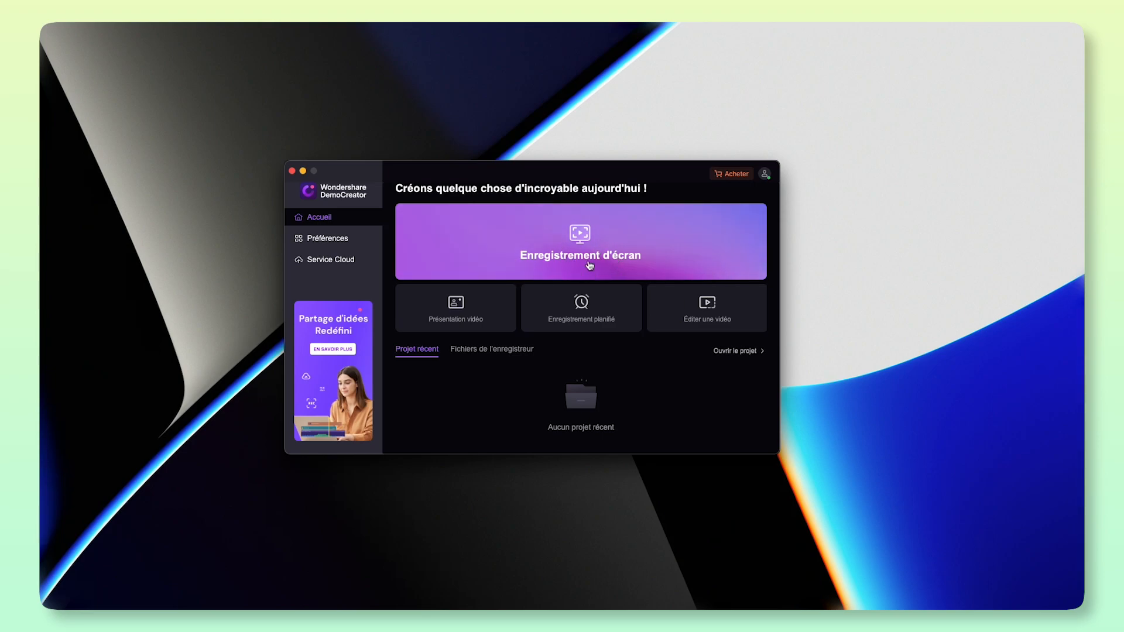
{"action": "left_click", "coordinate": [571, 253]}
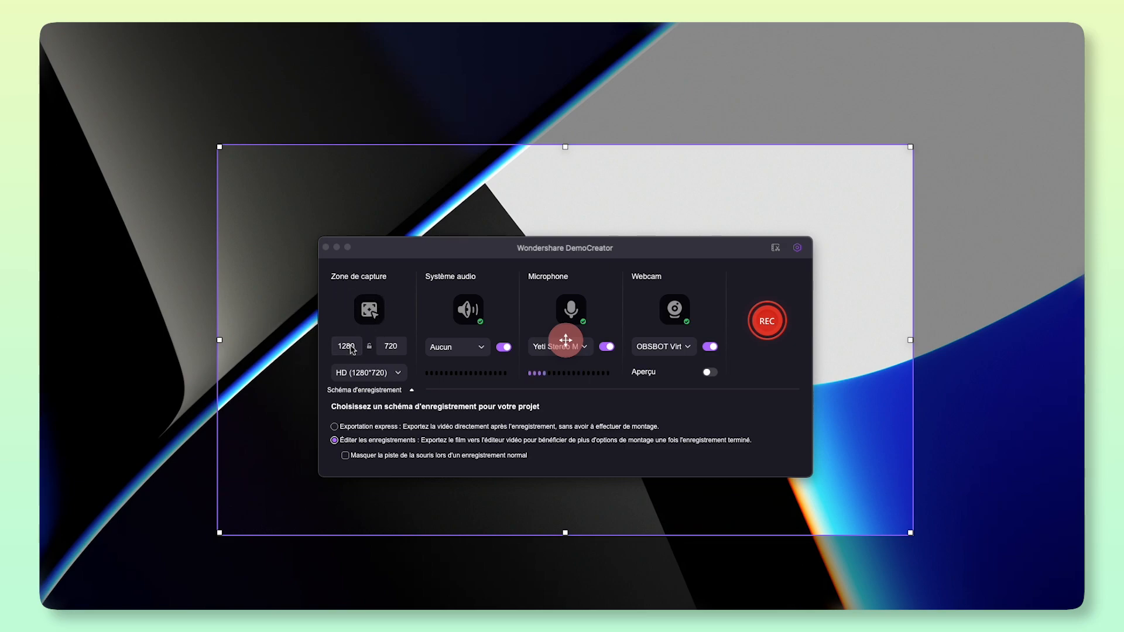
{"action": "left_click_drag", "start_coordinate": [220, 147], "coordinate": [131, 150]}
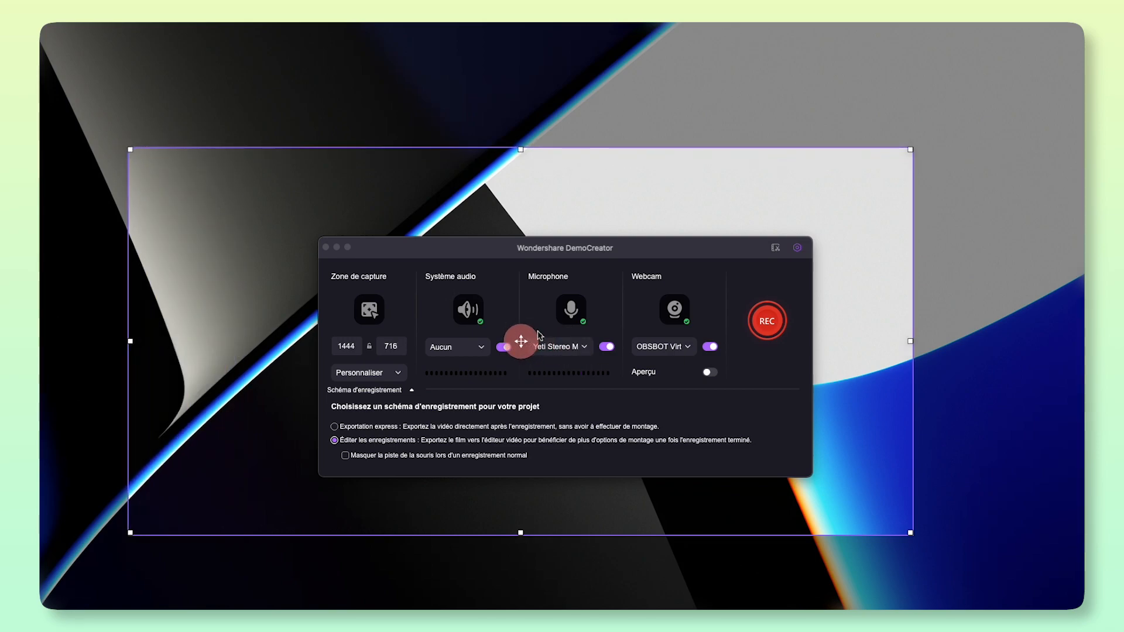
{"action": "left_click_drag", "start_coordinate": [521, 342], "coordinate": [546, 337]}
Keep the system audio source at Aucun and set the microphone source to Aucun.
{"action": "left_click", "coordinate": [477, 346]}
{"action": "left_click", "coordinate": [466, 367]}
{"action": "left_click", "coordinate": [582, 347]}
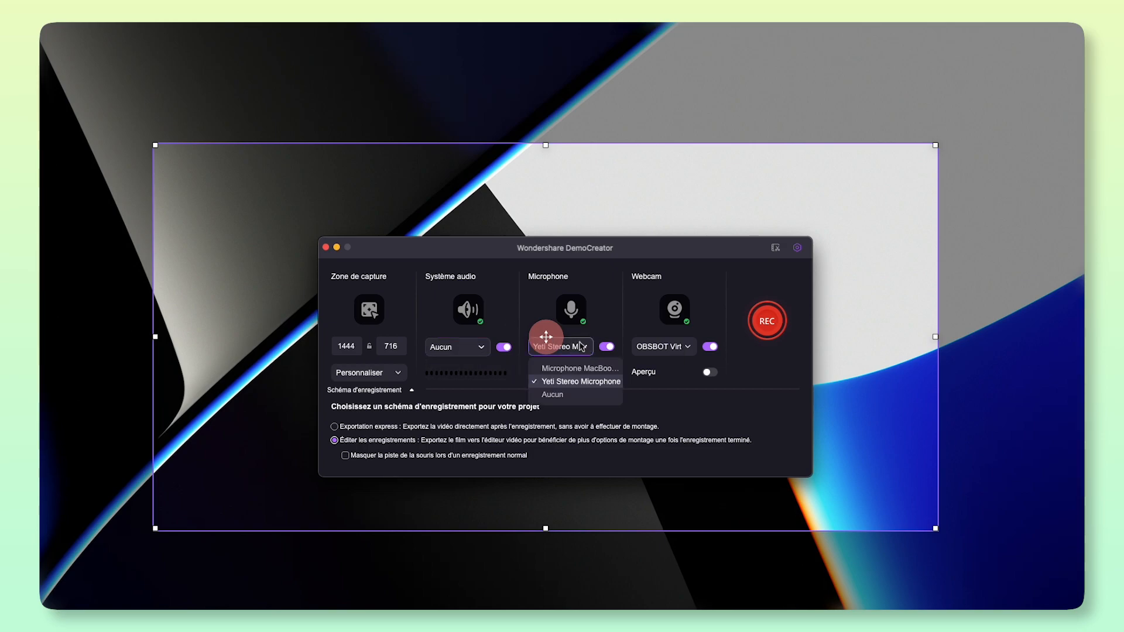
{"action": "left_click", "coordinate": [573, 394]}
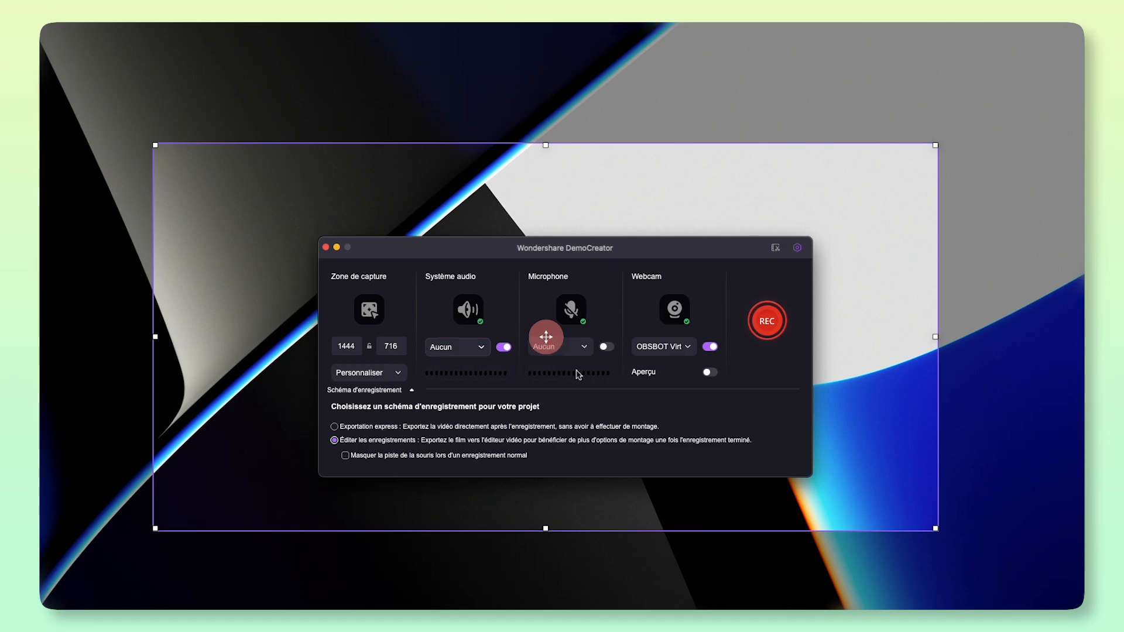
Try switching system audio capture and microphone capture on and off.
{"action": "left_click", "coordinate": [504, 349]}
{"action": "left_click", "coordinate": [504, 349]}
{"action": "left_click", "coordinate": [605, 346]}
{"action": "left_click", "coordinate": [607, 347]}
{"action": "left_click", "coordinate": [606, 348]}
{"action": "left_click", "coordinate": [607, 348]}
Show the webcam preview, reposition its window over the capture area, and turn the webcam off.
{"action": "left_click", "coordinate": [710, 373]}
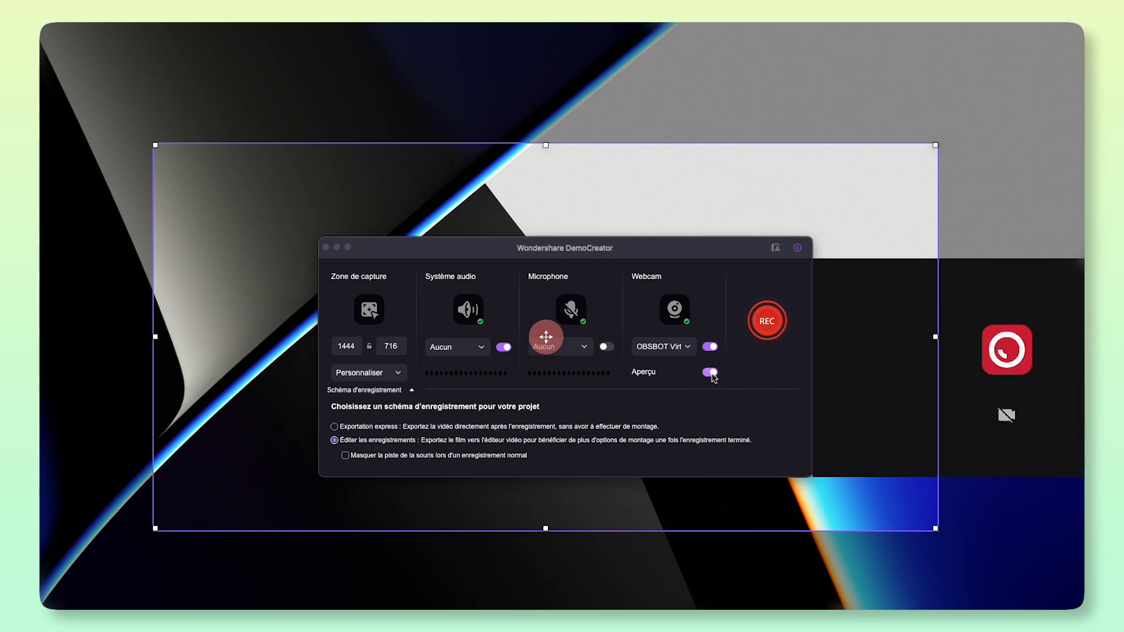
{"action": "mouse_move", "coordinate": [946, 349]}
{"action": "left_click_drag", "start_coordinate": [967, 289], "coordinate": [510, 240]}
{"action": "left_click_drag", "start_coordinate": [438, 247], "coordinate": [279, 239]}
{"action": "left_click", "coordinate": [566, 212]}
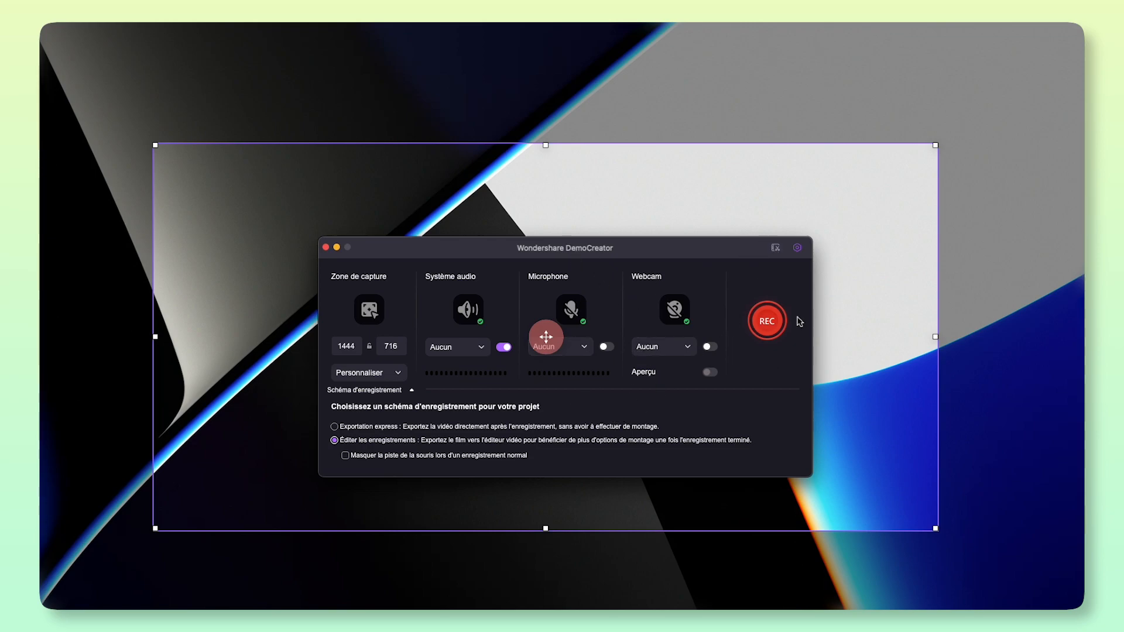
Start the screen recording, display the annotation tools and draw a looping pen scribble inside the capture area.
{"action": "left_click", "coordinate": [768, 322]}
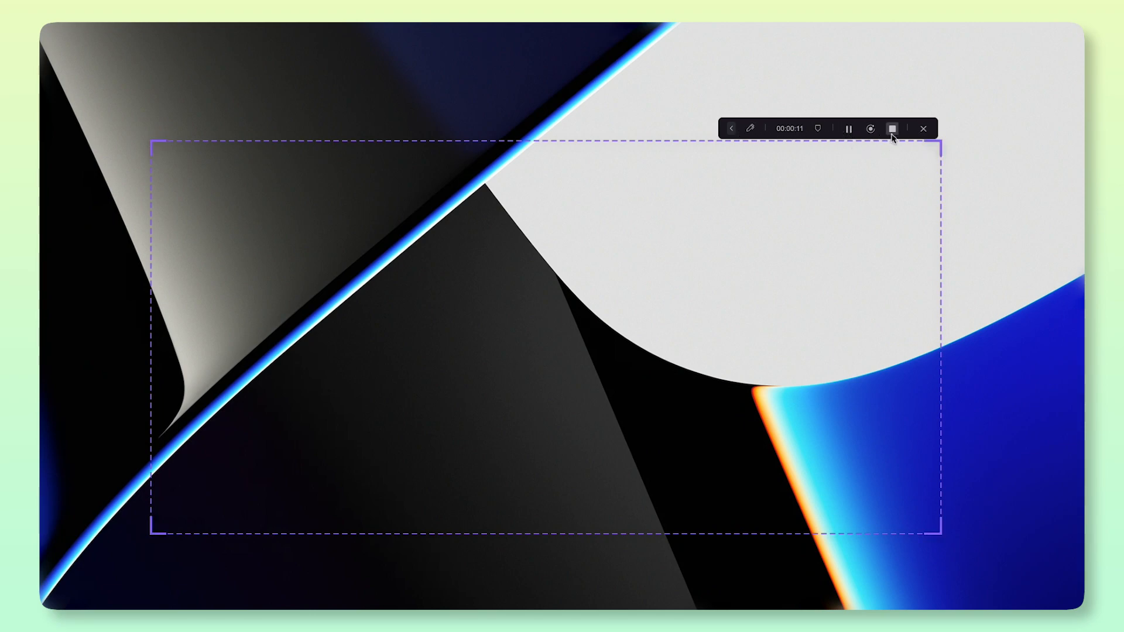
{"action": "left_click", "coordinate": [751, 129]}
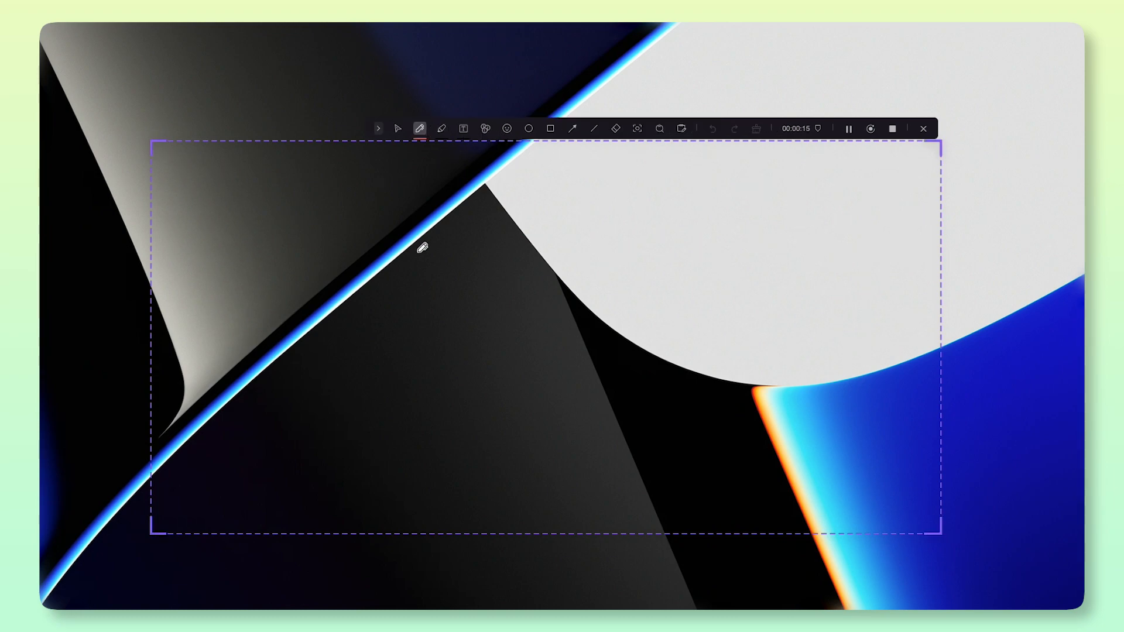
{"action": "mouse_move", "coordinate": [411, 256]}
{"action": "left_mouse_down"}
{"action": "mouse_move", "coordinate": [486, 288]}
{"action": "mouse_move", "coordinate": [517, 317]}
{"action": "left_mouse_up"}
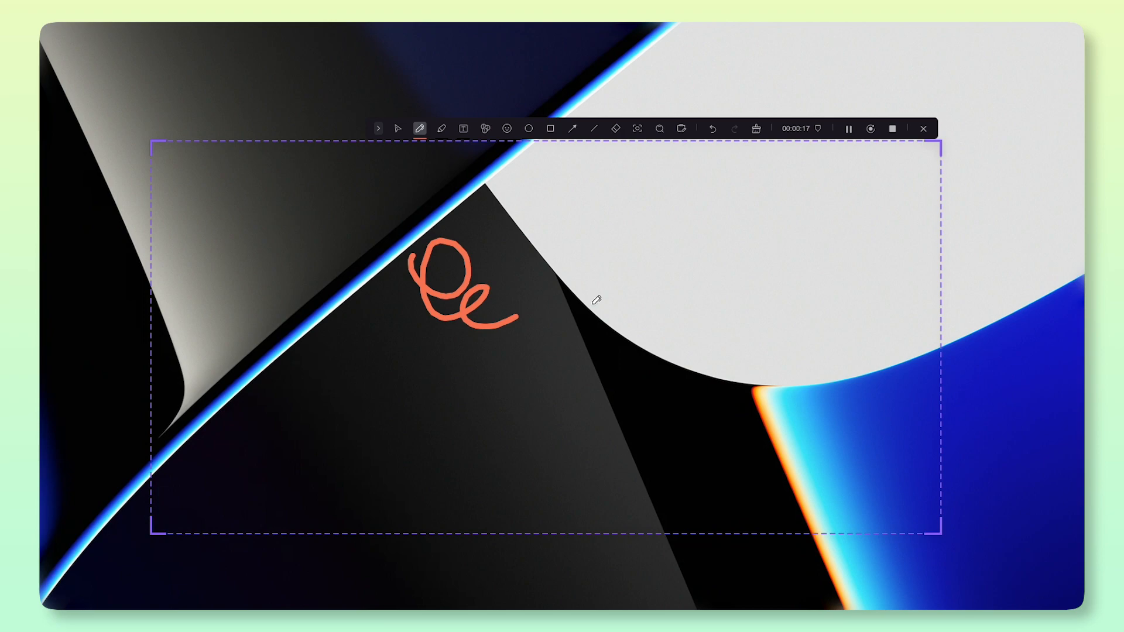
Add a translucent highlighter scribble and the text "gdsgsdg" beside the pen drawing.
{"action": "left_click", "coordinate": [441, 128]}
{"action": "mouse_move", "coordinate": [516, 205]}
{"action": "left_mouse_down"}
{"action": "mouse_move", "coordinate": [553, 272]}
{"action": "mouse_move", "coordinate": [587, 241]}
{"action": "left_mouse_up"}
{"action": "left_click", "coordinate": [463, 128]}
{"action": "left_click", "coordinate": [588, 193]}
{"action": "type", "text": "gdsgsdg"}
{"action": "left_click", "coordinate": [635, 269]}
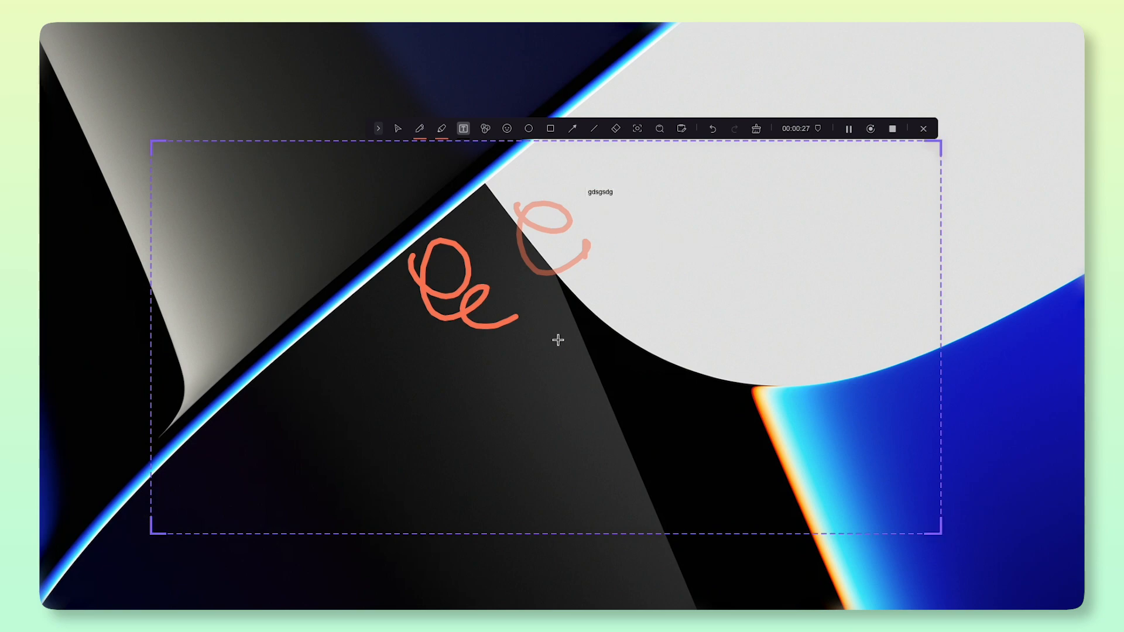
Draw two arrows below the scribbles, one pointing up to the right and one up to the left.
{"action": "left_click", "coordinate": [572, 128]}
{"action": "left_click_drag", "start_coordinate": [506, 388], "coordinate": [675, 300]}
{"action": "left_click_drag", "start_coordinate": [489, 450], "coordinate": [331, 351]}
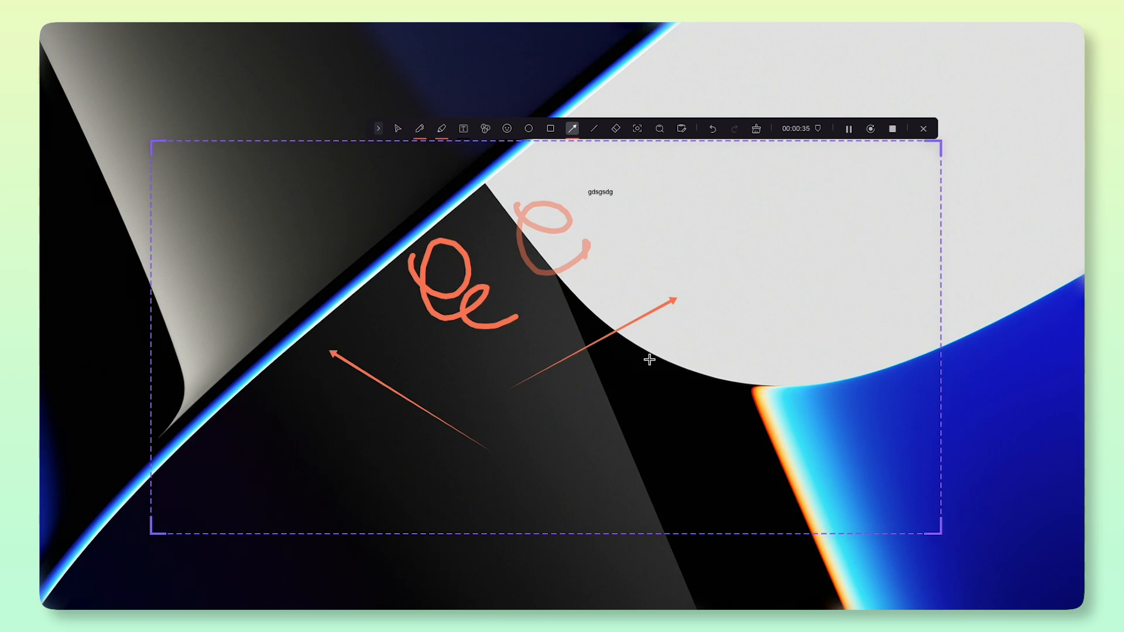
Erase both scribbles, the text and both arrows with the eraser.
{"action": "left_click", "coordinate": [615, 128]}
{"action": "left_click", "coordinate": [564, 261]}
{"action": "left_click", "coordinate": [500, 285]}
{"action": "left_click", "coordinate": [389, 394]}
{"action": "left_click", "coordinate": [515, 383]}
{"action": "left_click", "coordinate": [602, 192]}
{"action": "left_click", "coordinate": [362, 370]}
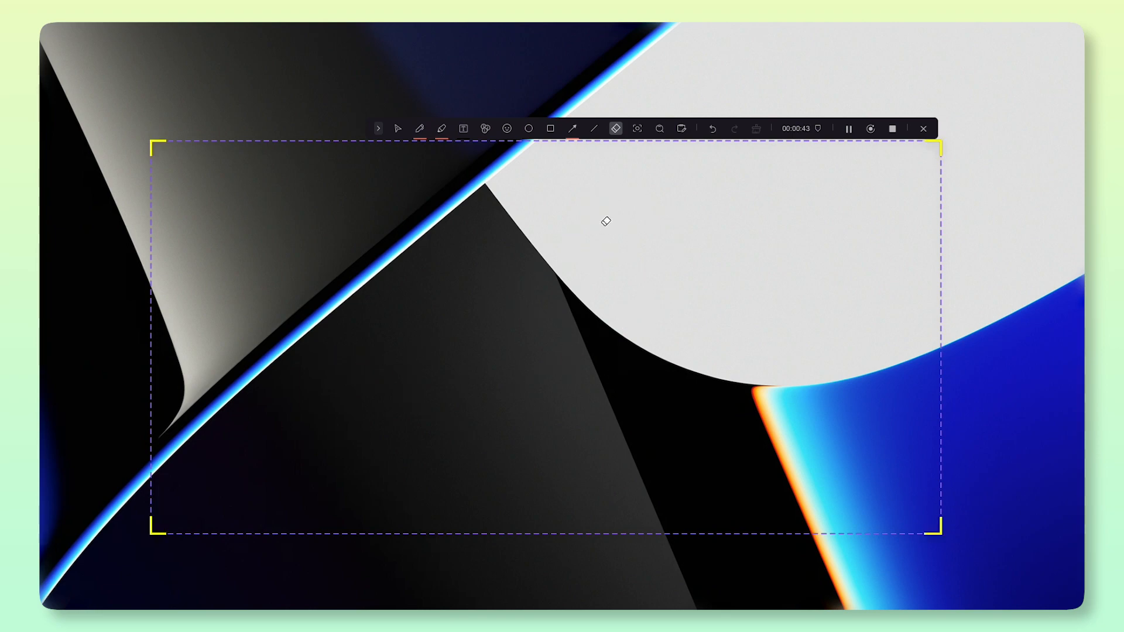
Display the whiteboard, change the pen colour to blue and handwrite "Tuto" on it.
{"action": "left_click", "coordinate": [681, 128]}
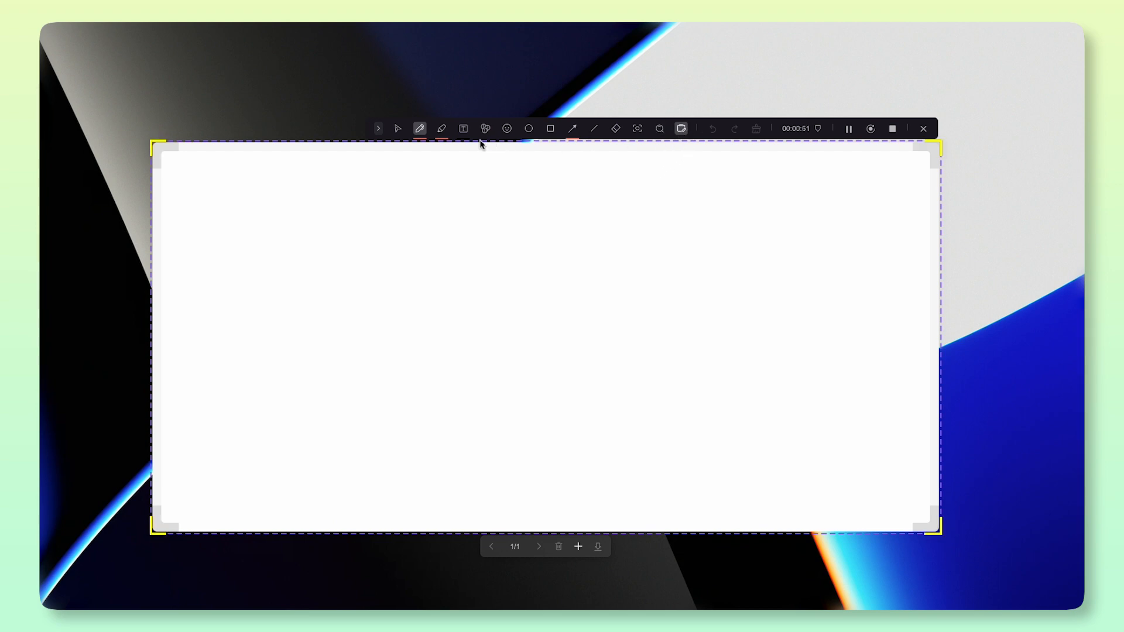
{"action": "left_click", "coordinate": [419, 130]}
{"action": "left_click", "coordinate": [399, 89]}
{"action": "left_click", "coordinate": [442, 103]}
{"action": "left_click_drag", "start_coordinate": [308, 271], "coordinate": [520, 231]}
{"action": "mouse_move", "coordinate": [414, 254]}
{"action": "left_mouse_down"}
{"action": "mouse_move", "coordinate": [416, 336]}
{"action": "mouse_move", "coordinate": [454, 296]}
{"action": "mouse_move", "coordinate": [492, 342]}
{"action": "mouse_move", "coordinate": [544, 314]}
{"action": "mouse_move", "coordinate": [514, 309]}
{"action": "left_mouse_up"}
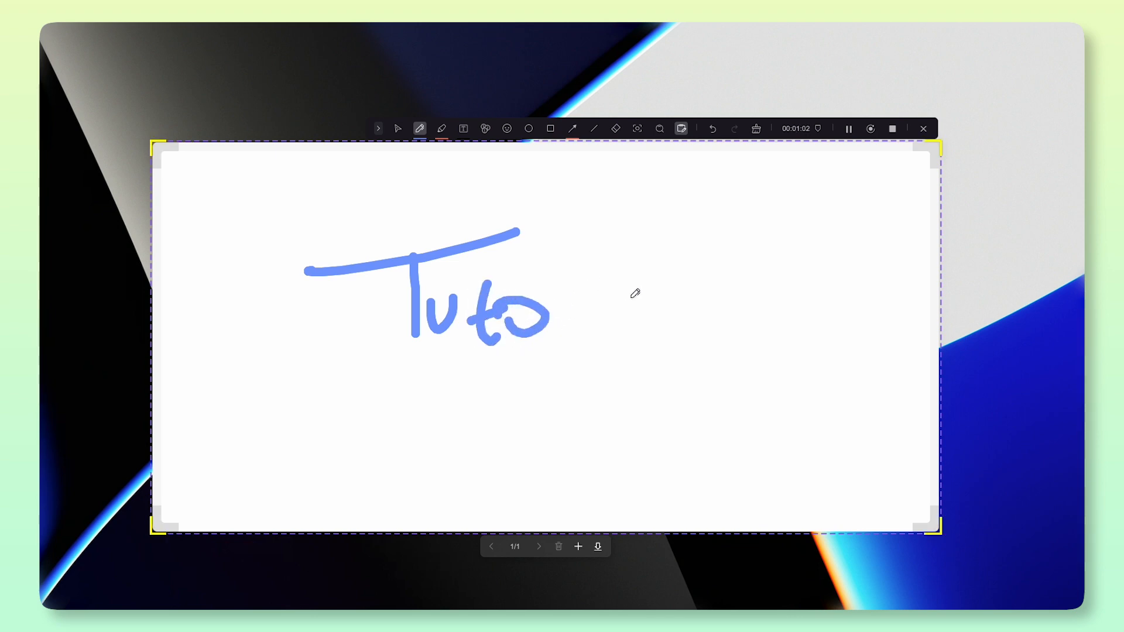
Draw four arrows on the whiteboard pointing at the word "Tuto" from different sides.
{"action": "left_click", "coordinate": [572, 128]}
{"action": "left_click_drag", "start_coordinate": [749, 261], "coordinate": [517, 262]}
{"action": "mouse_move", "coordinate": [656, 440]}
{"action": "left_mouse_down"}
{"action": "mouse_move", "coordinate": [585, 427]}
{"action": "mouse_move", "coordinate": [510, 377]}
{"action": "left_mouse_up"}
{"action": "left_click_drag", "start_coordinate": [298, 422], "coordinate": [352, 357]}
{"action": "left_click_drag", "start_coordinate": [247, 203], "coordinate": [312, 247]}
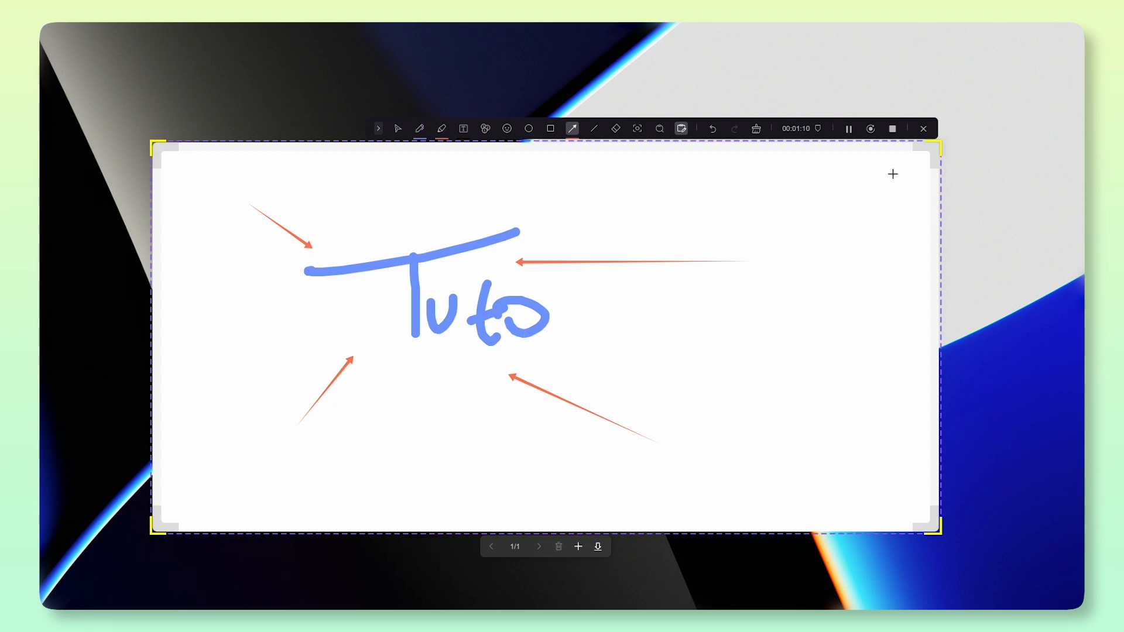
Pause the recording, close the whiteboard and stop the recording to bring it into the editor.
{"action": "left_click", "coordinate": [848, 129]}
{"action": "left_click", "coordinate": [681, 128]}
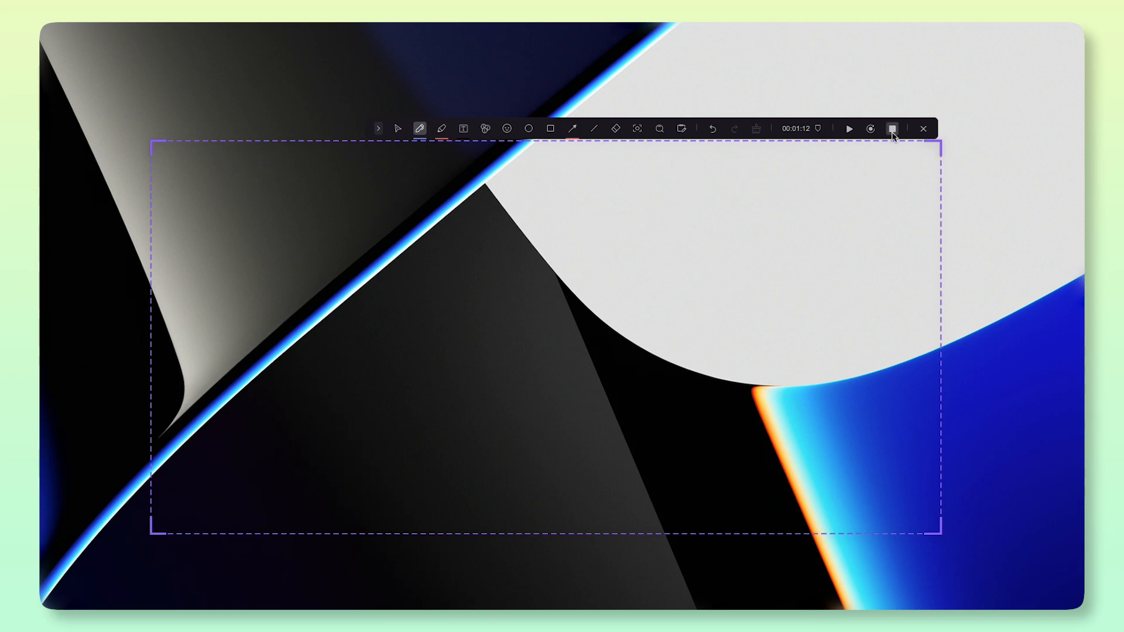
{"action": "left_click", "coordinate": [893, 129]}
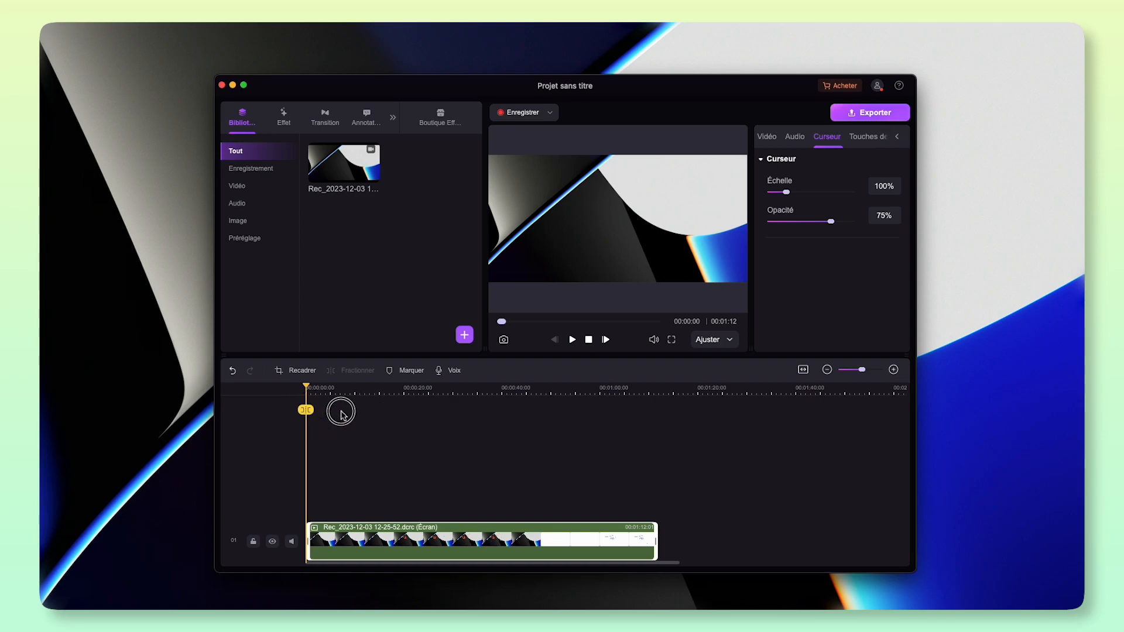
Trim the beginning of the recorded clip up to the 00:00:15 mark.
{"action": "left_click_drag", "start_coordinate": [306, 410], "coordinate": [377, 454]}
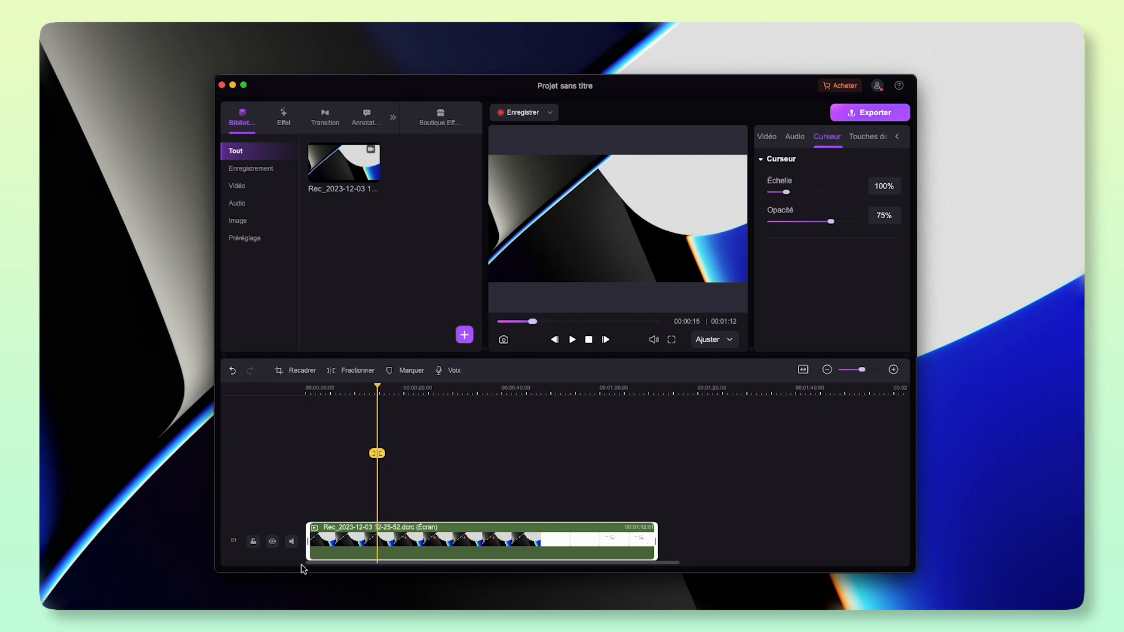
{"action": "left_click_drag", "start_coordinate": [308, 543], "coordinate": [377, 539]}
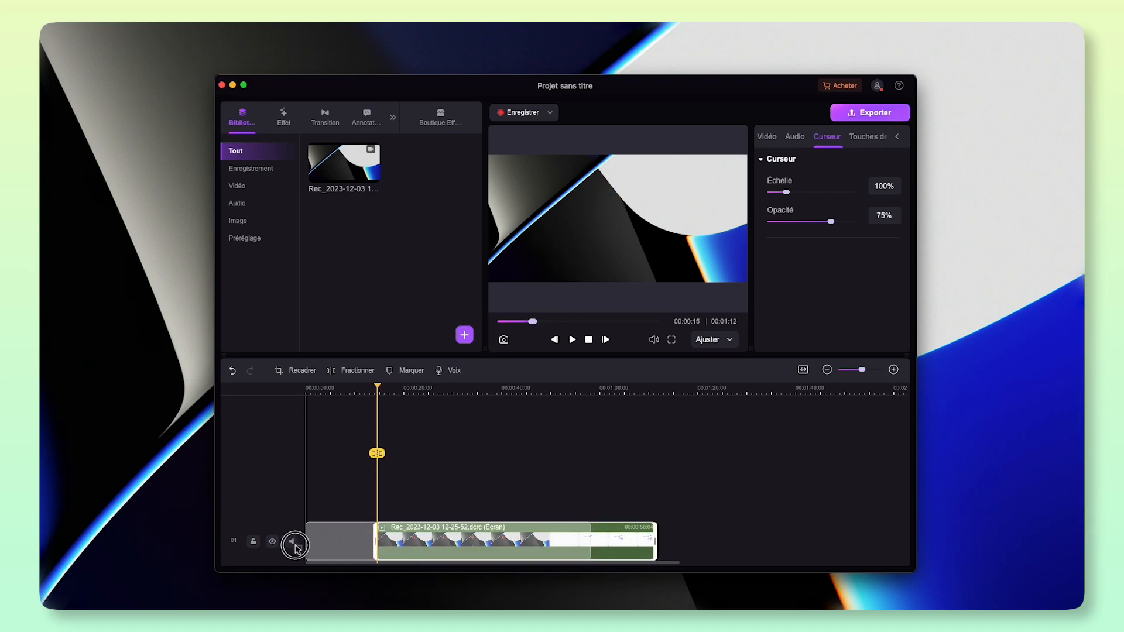
{"action": "left_click", "coordinate": [301, 469]}
{"action": "left_click", "coordinate": [325, 466]}
Split the clip at about 13 seconds and again at about 43 seconds.
{"action": "left_click_drag", "start_coordinate": [324, 467], "coordinate": [369, 460]}
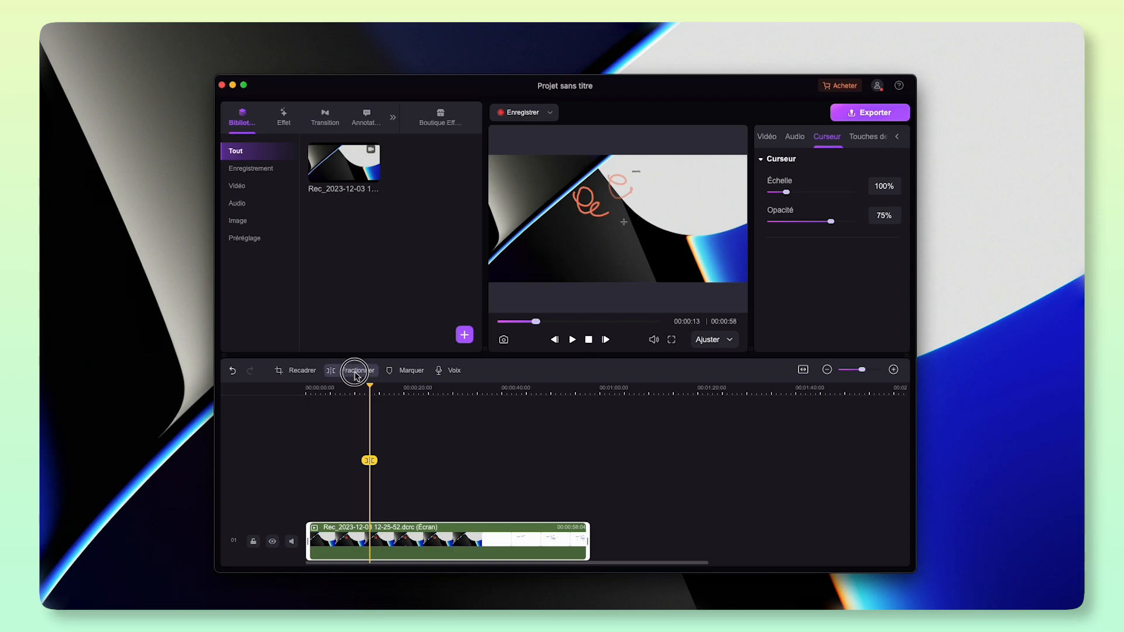
{"action": "left_click", "coordinate": [353, 369]}
{"action": "left_click_drag", "start_coordinate": [369, 461], "coordinate": [516, 478]}
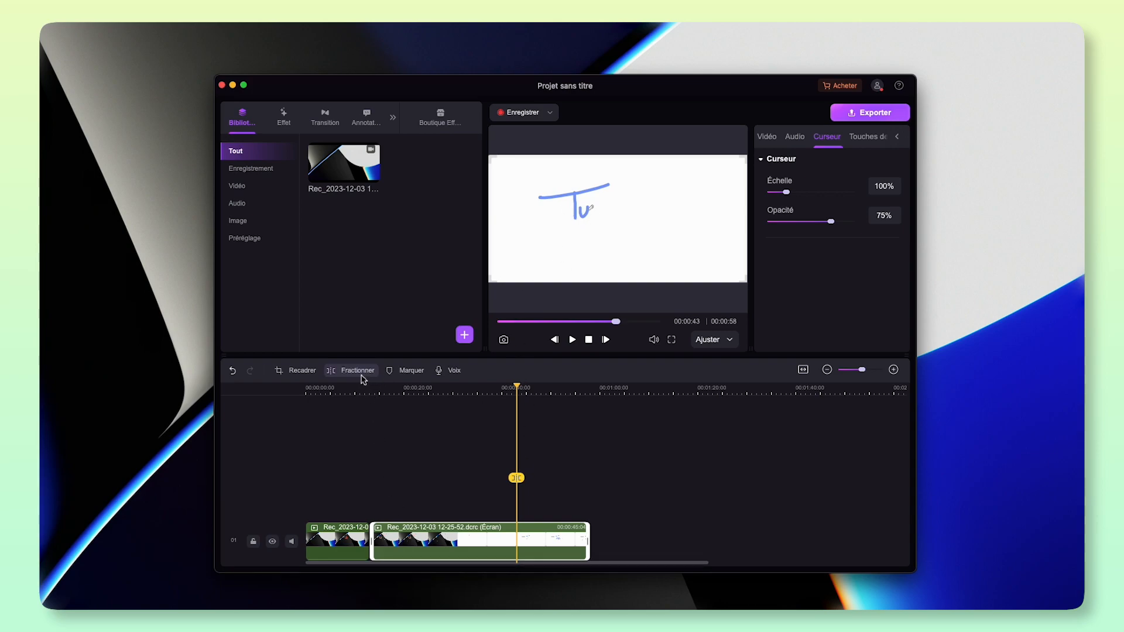
{"action": "left_click", "coordinate": [358, 370]}
Delete the middle segment and move the last segment directly against the first one.
{"action": "left_click", "coordinate": [462, 546]}
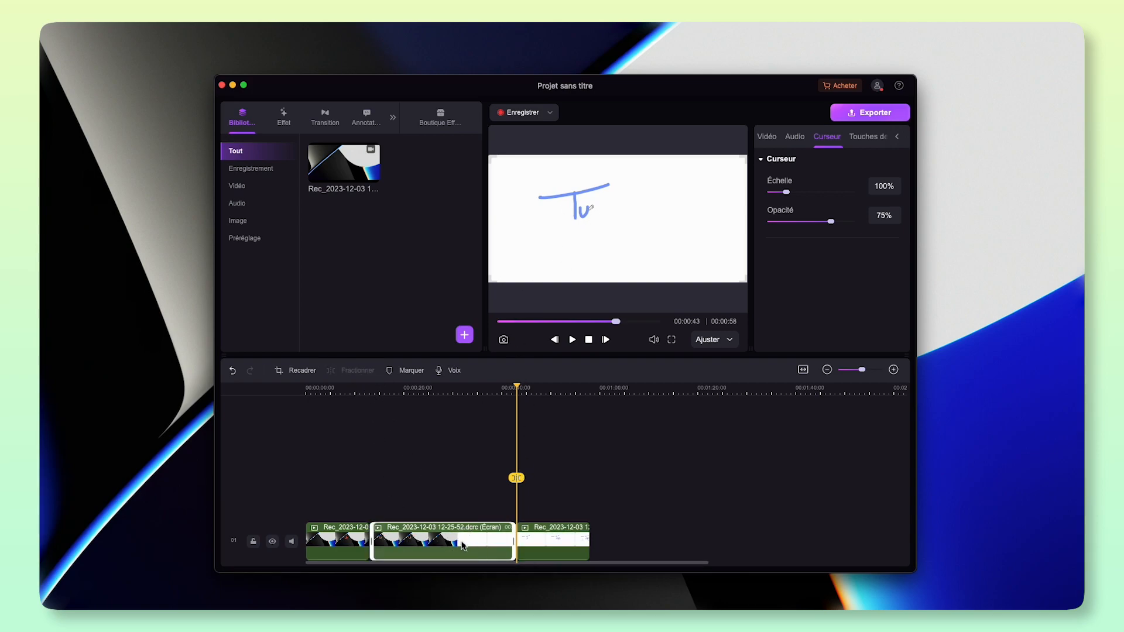
{"action": "key", "text": "Delete"}
{"action": "left_click_drag", "start_coordinate": [545, 541], "coordinate": [400, 542]}
Crop the second clip around the handwritten word to about 951 × 470, keeping the original ratio.
{"action": "left_click_drag", "start_coordinate": [513, 473], "coordinate": [398, 508]}
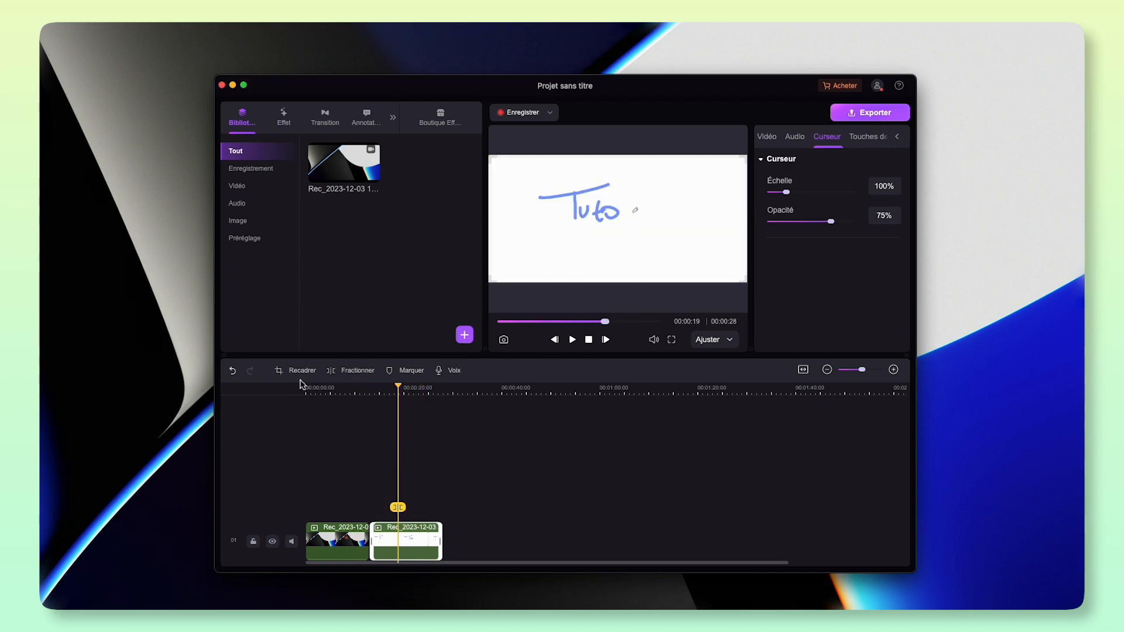
{"action": "left_click", "coordinate": [294, 370]}
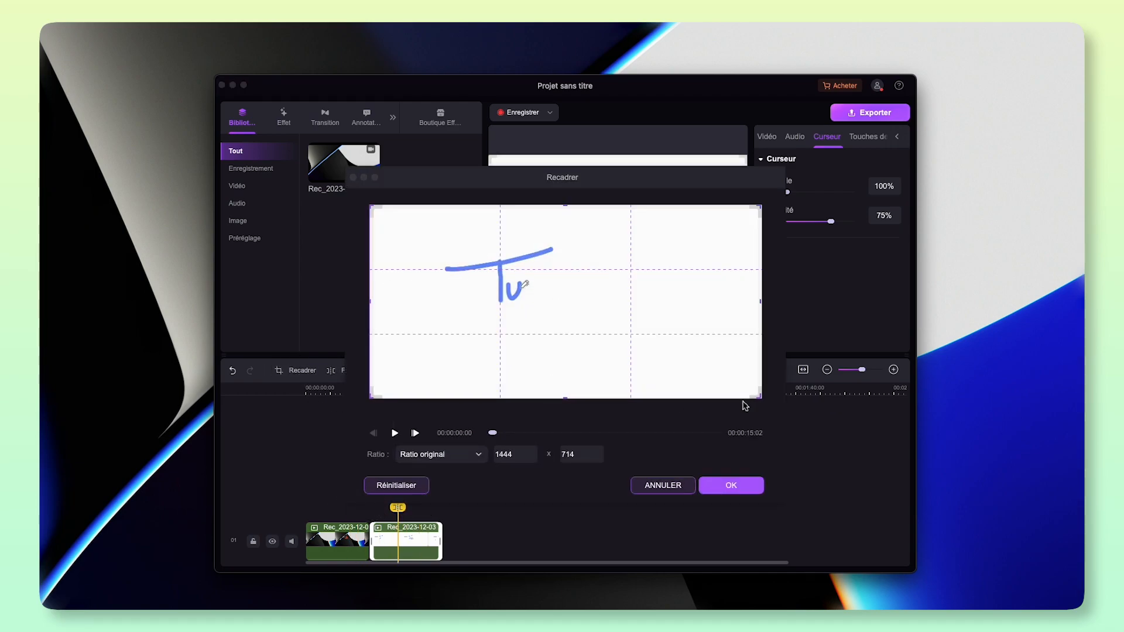
{"action": "left_click_drag", "start_coordinate": [761, 397], "coordinate": [614, 327]}
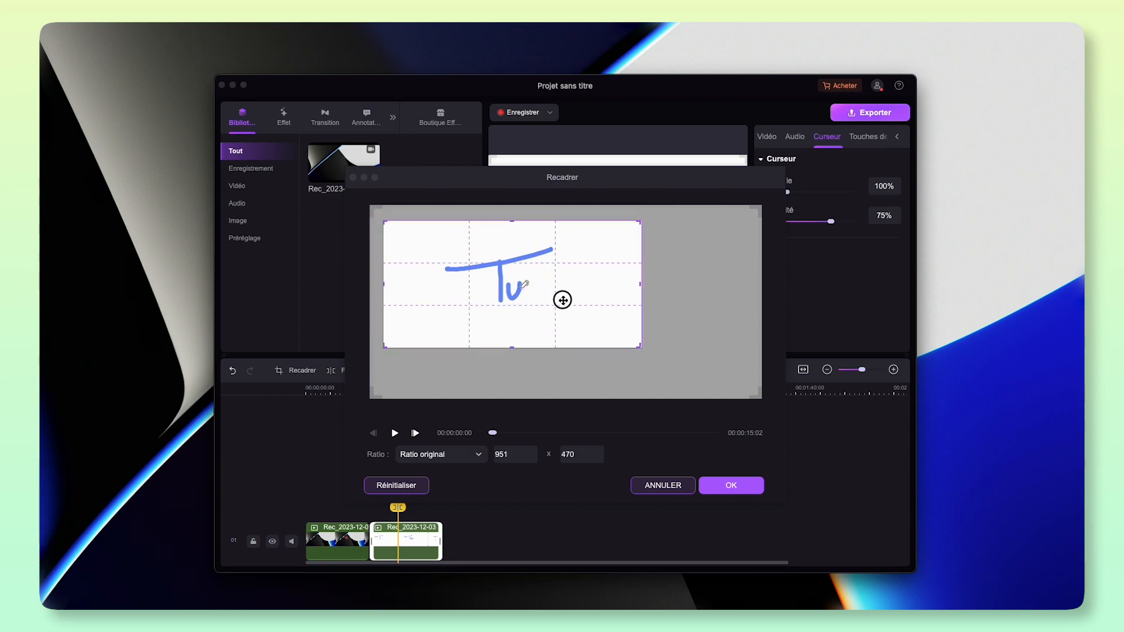
{"action": "left_click", "coordinate": [729, 484]}
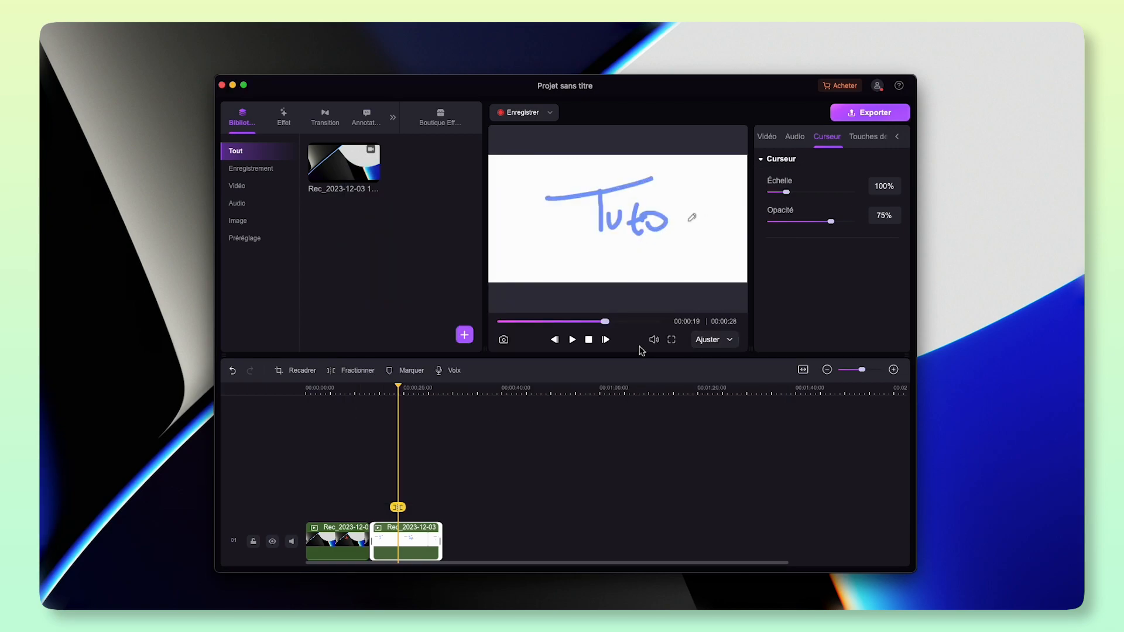
Add the downward Rouleau Simple transition from the De Base category between the two clips and play it back.
{"action": "left_click", "coordinate": [325, 117]}
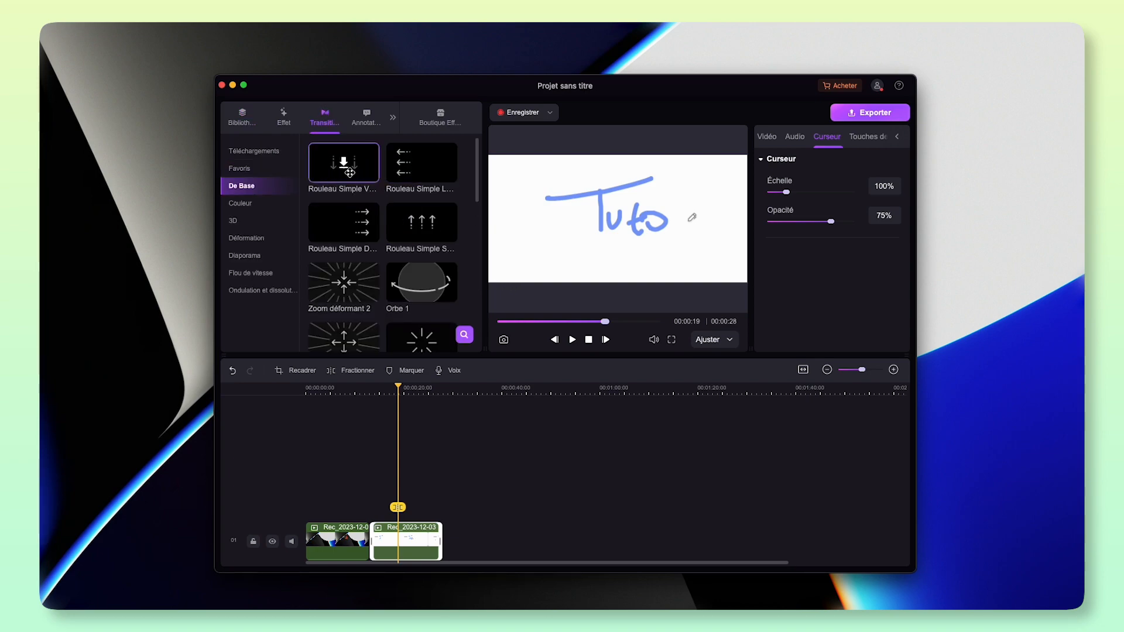
{"action": "left_click", "coordinate": [344, 165]}
{"action": "left_click_drag", "start_coordinate": [366, 170], "coordinate": [352, 506]}
{"action": "key", "text": "space"}
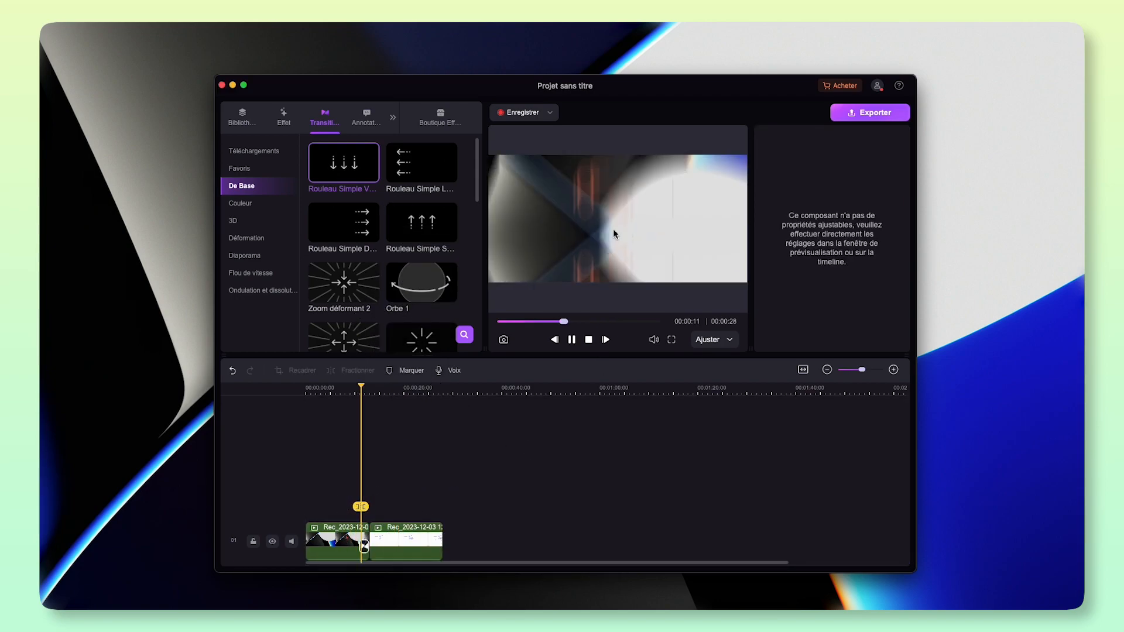
{"action": "left_click", "coordinate": [576, 344]}
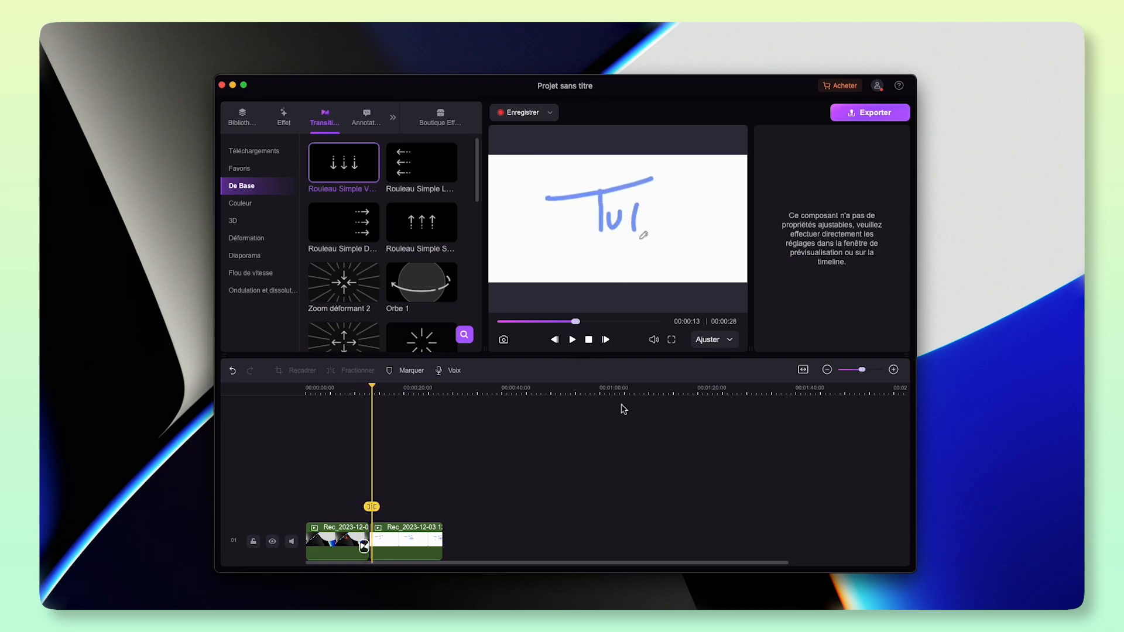
Open the export settings for this computer and set the output format to MP4.
{"action": "left_click", "coordinate": [865, 117]}
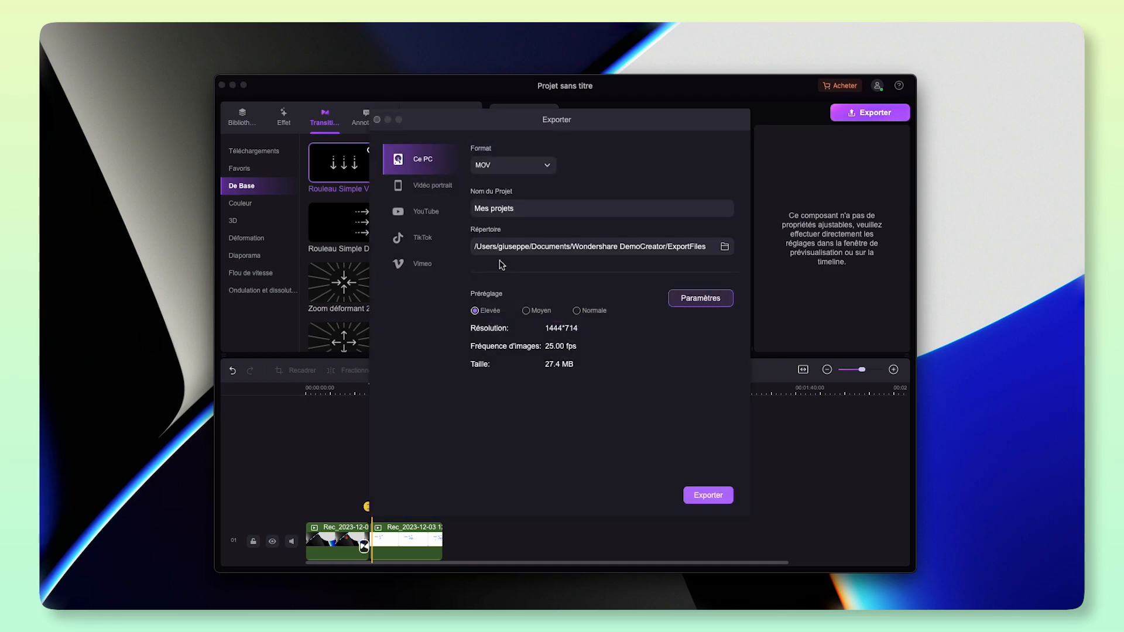
{"action": "left_click", "coordinate": [514, 164]}
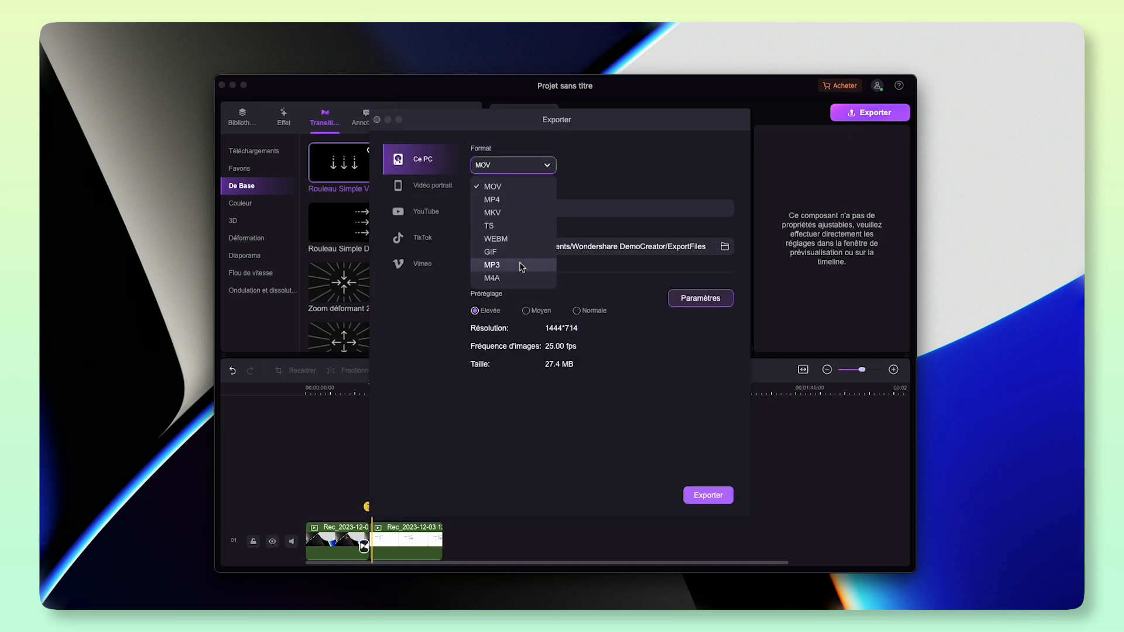
{"action": "left_click", "coordinate": [492, 199]}
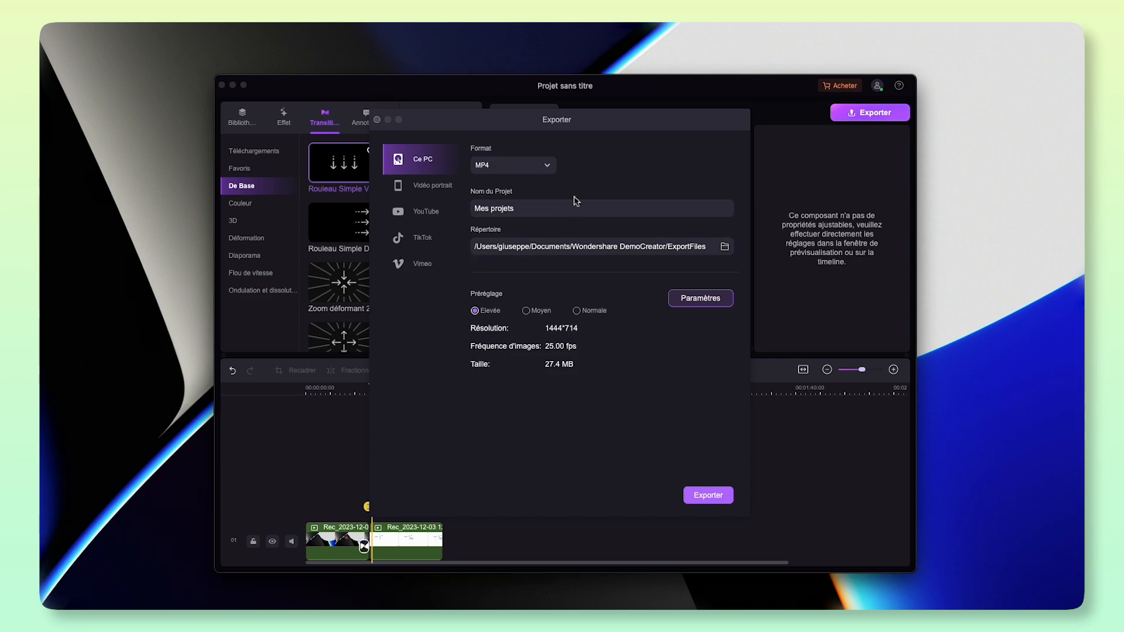